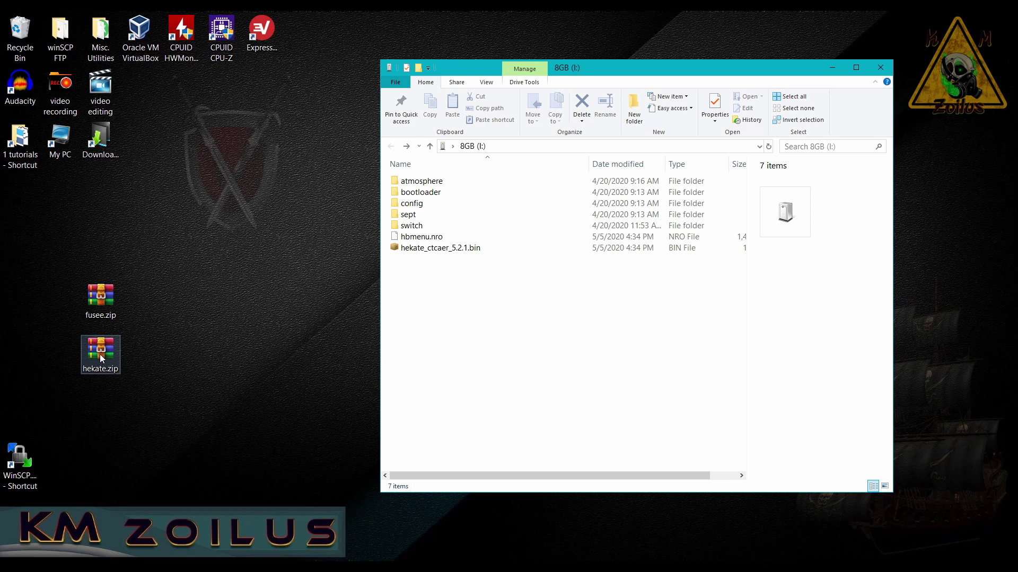
Step: Extract the atmosphere and bootloader folders from hekate.zip to the desktop and close the archive
{"action": "double_click", "coordinate": [100, 354]}
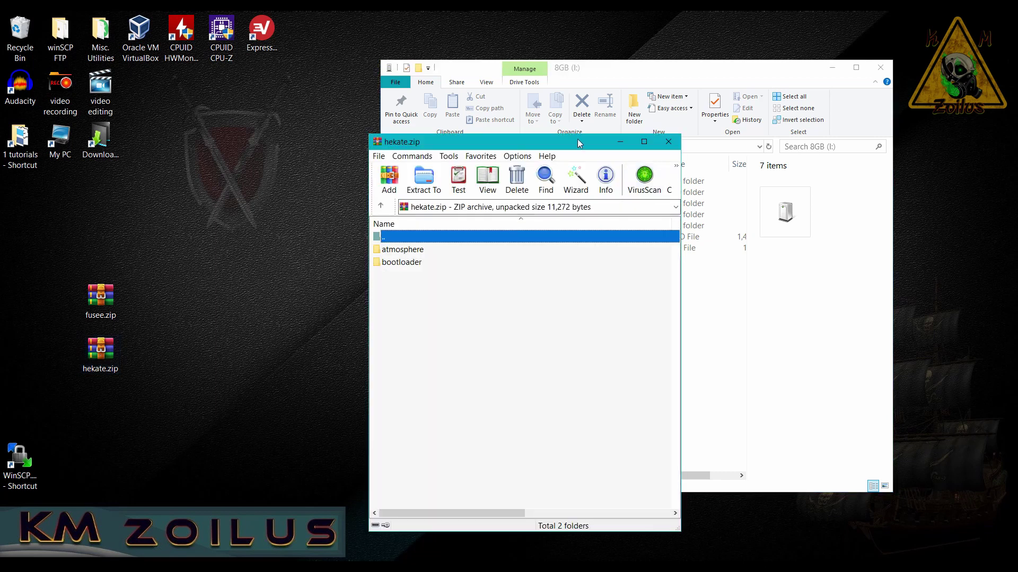
{"action": "left_click", "coordinate": [427, 252]}
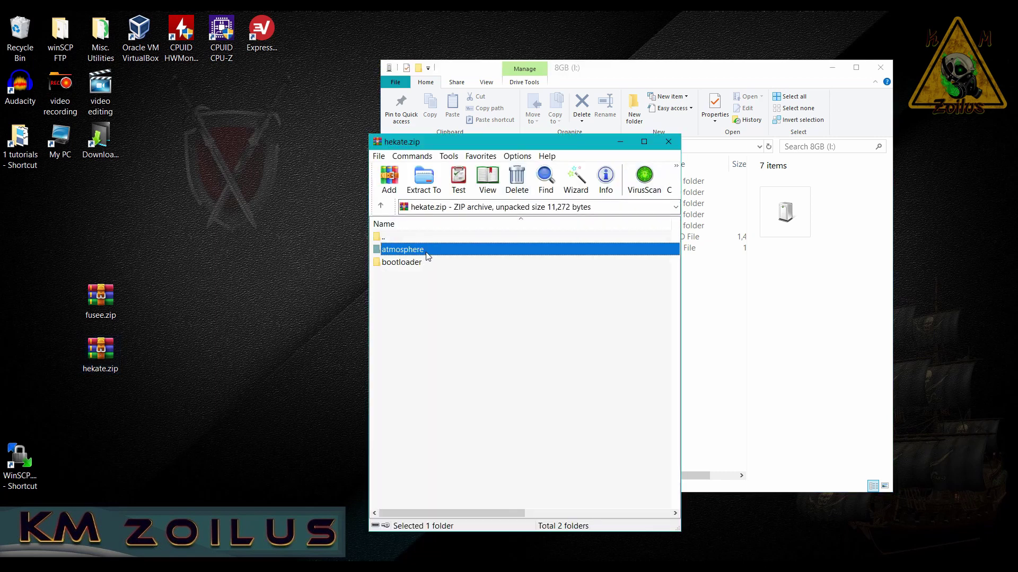
{"action": "left_click", "coordinate": [428, 259], "text": "shift"}
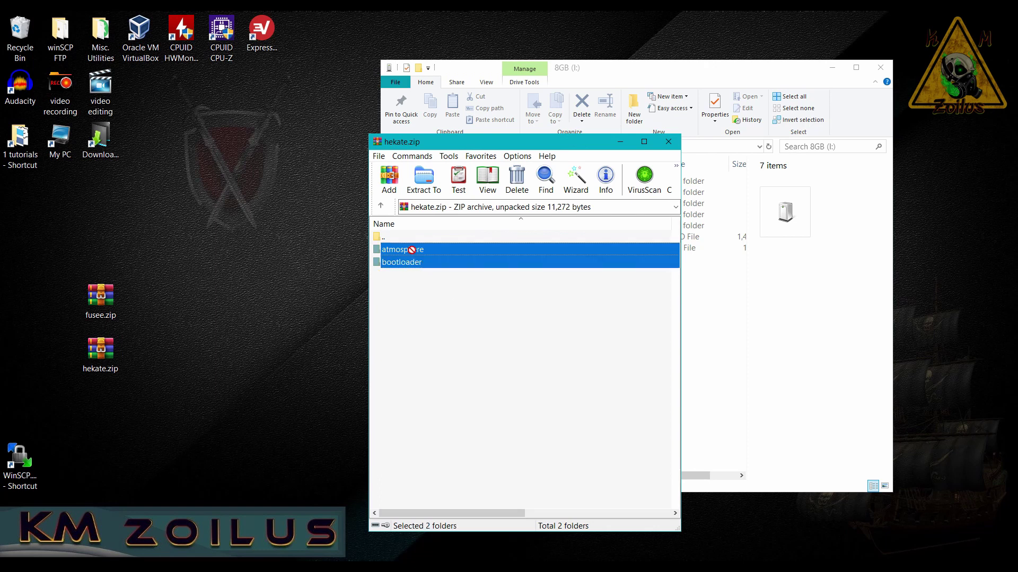
{"action": "left_click_drag", "start_coordinate": [318, 239], "coordinate": [318, 239]}
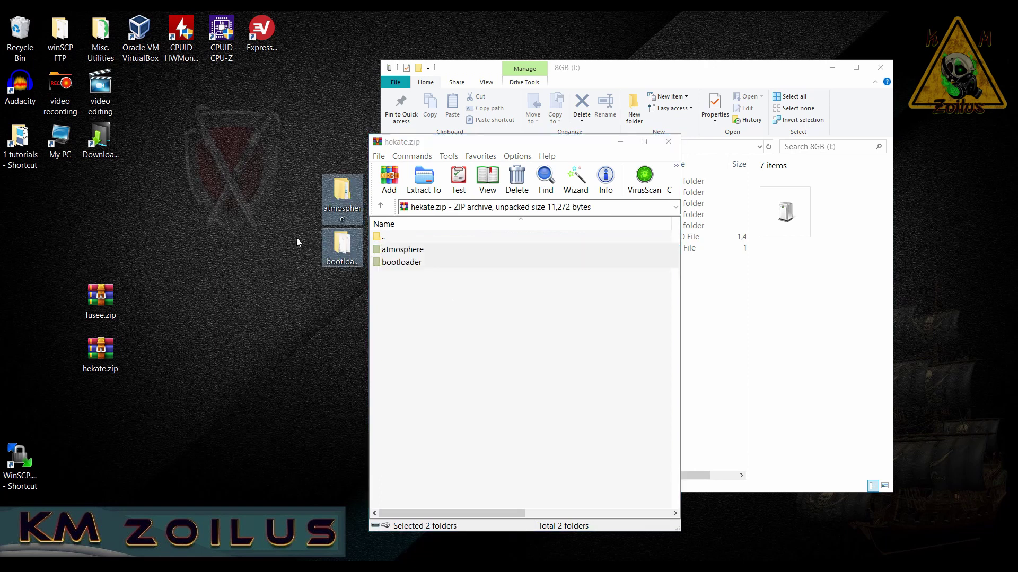
{"action": "left_click", "coordinate": [668, 142]}
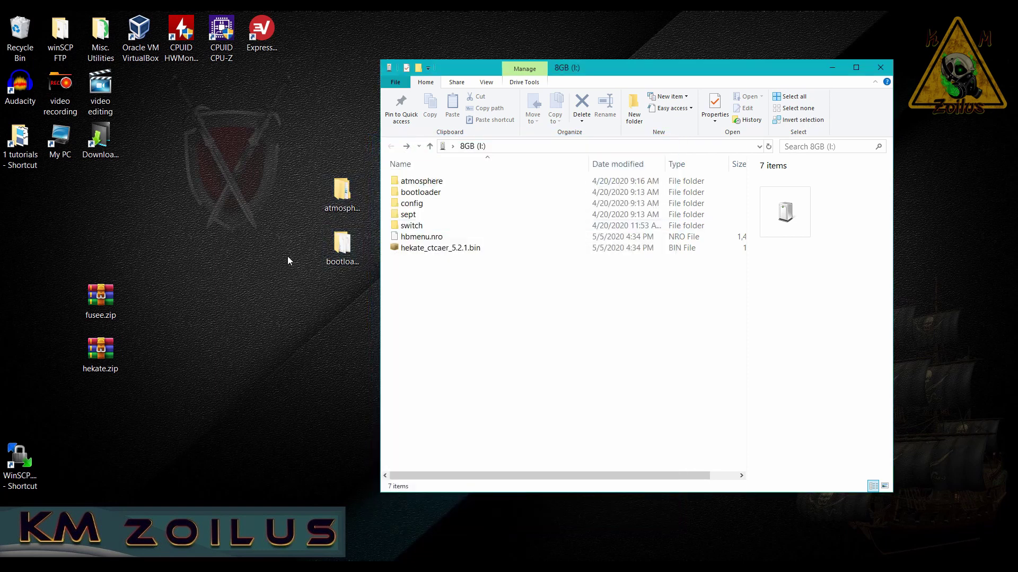
Step: Copy the extracted atmosphere folder from the desktop to the root of 8GB (I:), replacing the existing files
{"action": "left_click", "coordinate": [341, 198]}
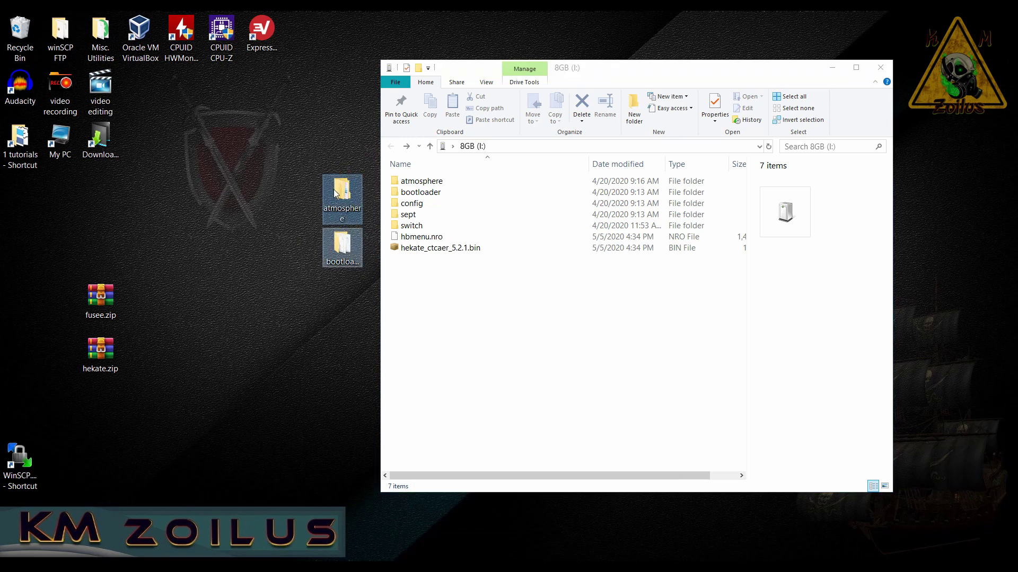
{"action": "left_click_drag", "start_coordinate": [341, 194], "coordinate": [496, 300]}
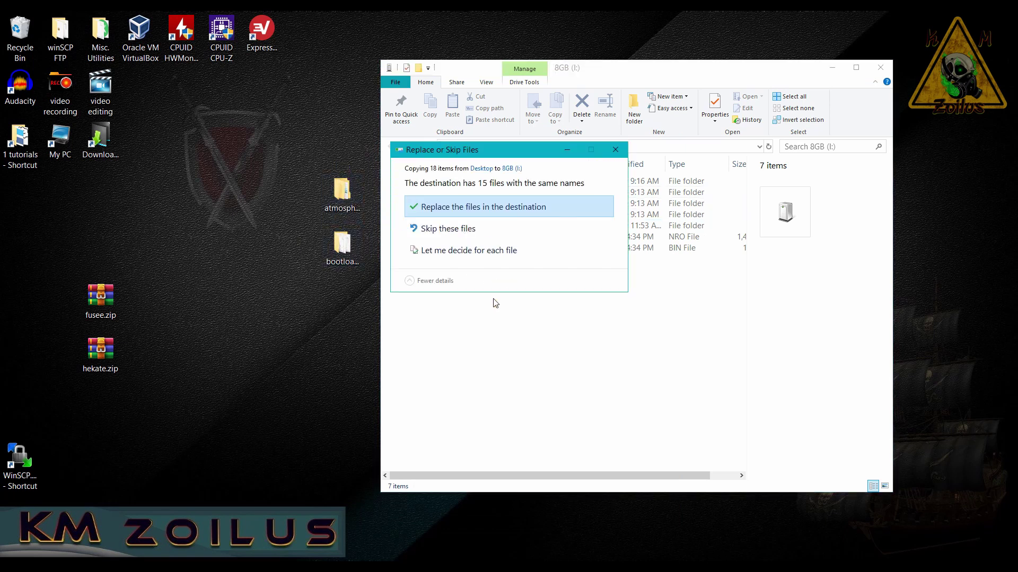
{"action": "left_click", "coordinate": [504, 210]}
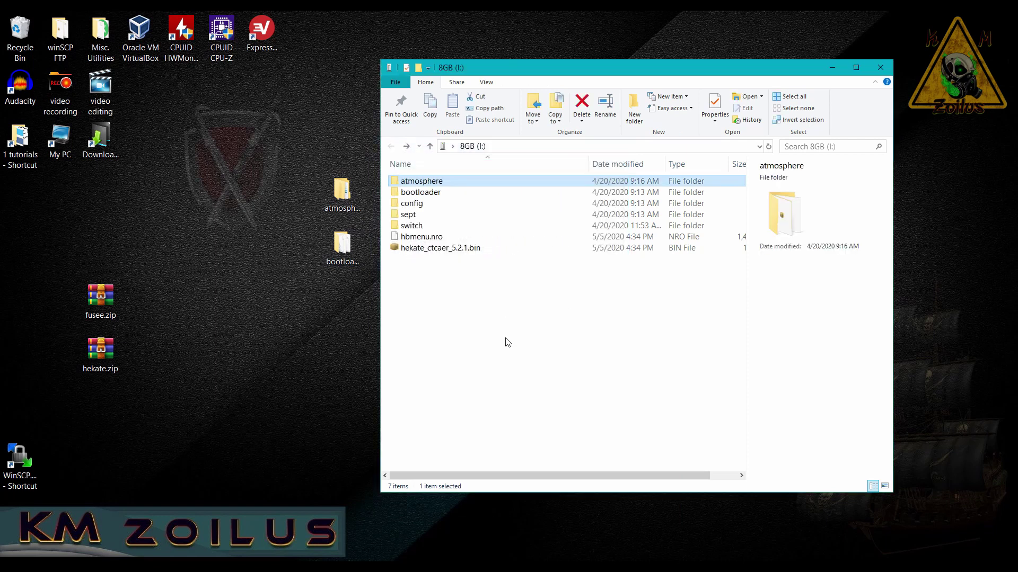
Step: Delete hekate_ipl.ini from the extracted bootloader folder on the desktop and close that folder
{"action": "double_click", "coordinate": [338, 253]}
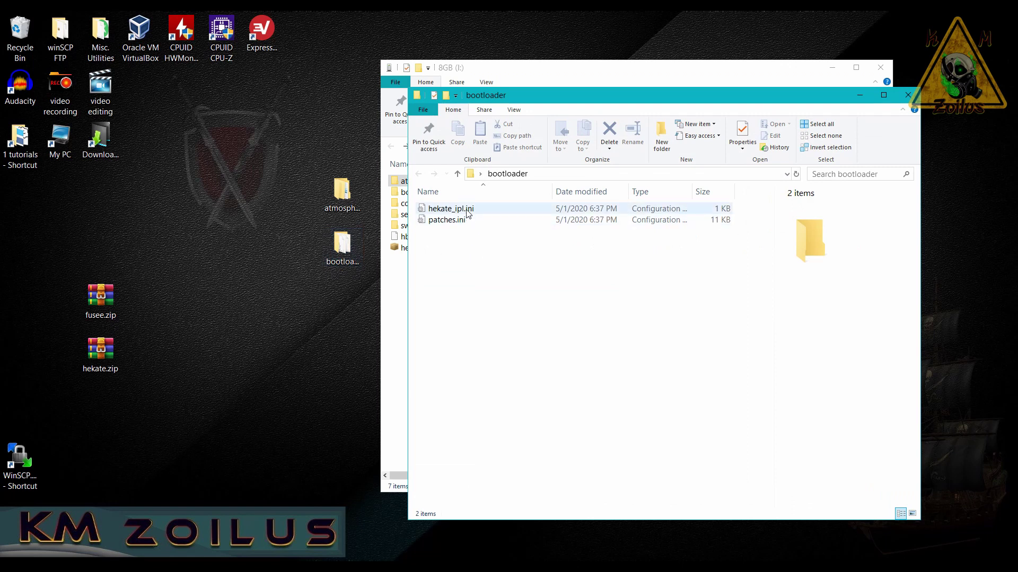
{"action": "left_click", "coordinate": [467, 212]}
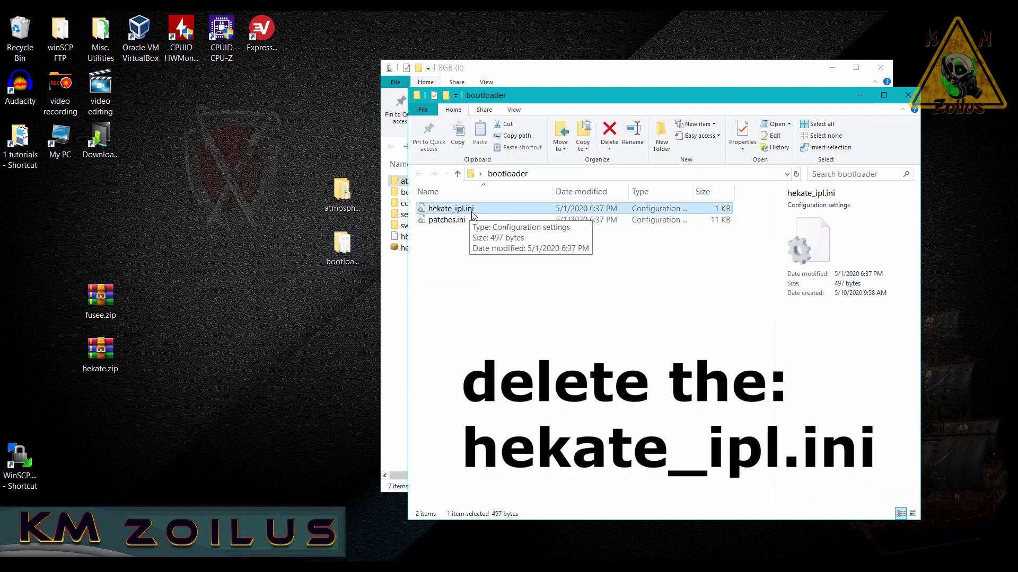
{"action": "key", "text": "Delete"}
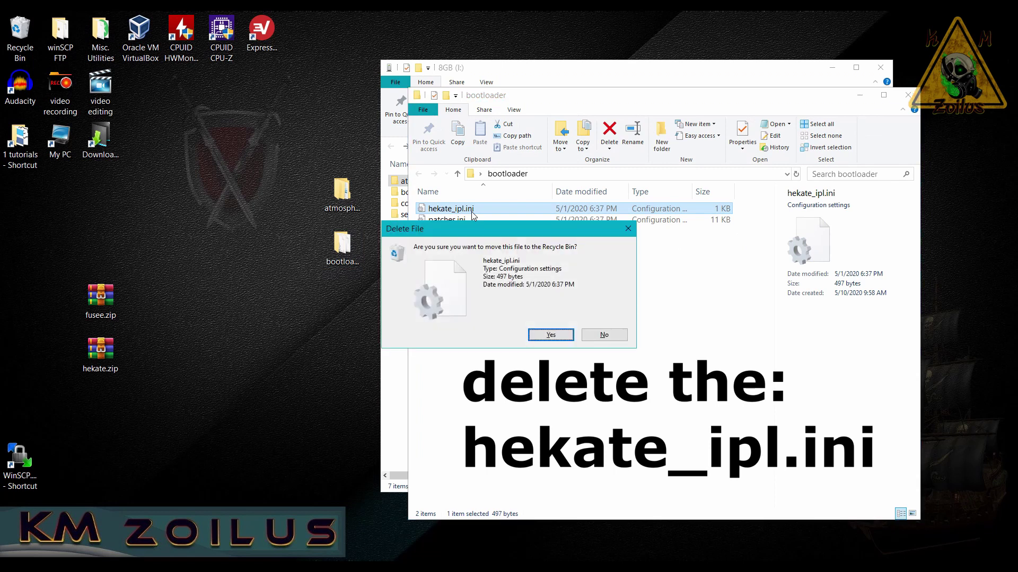
{"action": "key", "text": "Return"}
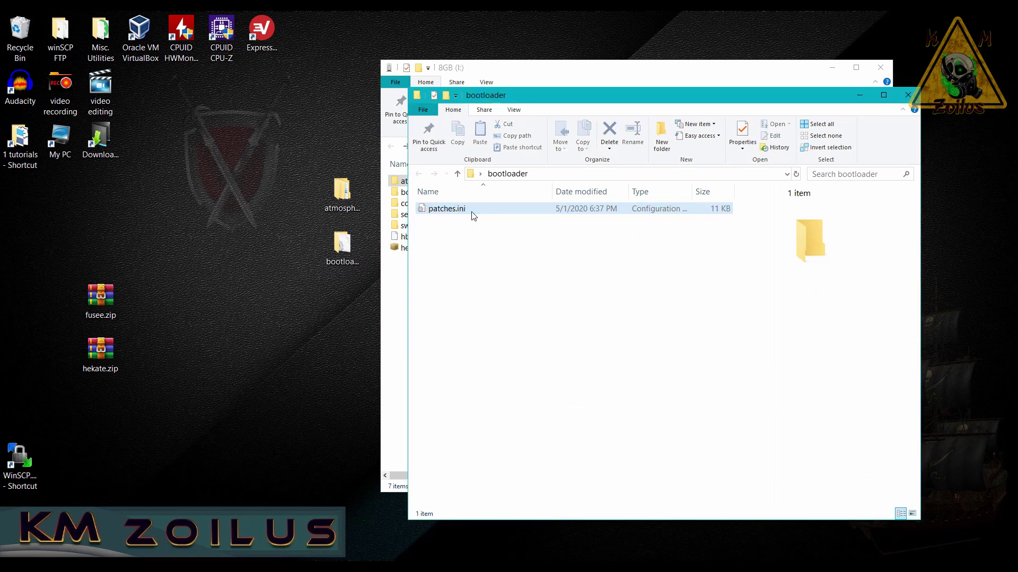
{"action": "left_click", "coordinate": [907, 95]}
Step: Copy the desktop bootloader folder to the root of 8GB (I:), replacing the existing patches.ini
{"action": "left_click", "coordinate": [350, 243]}
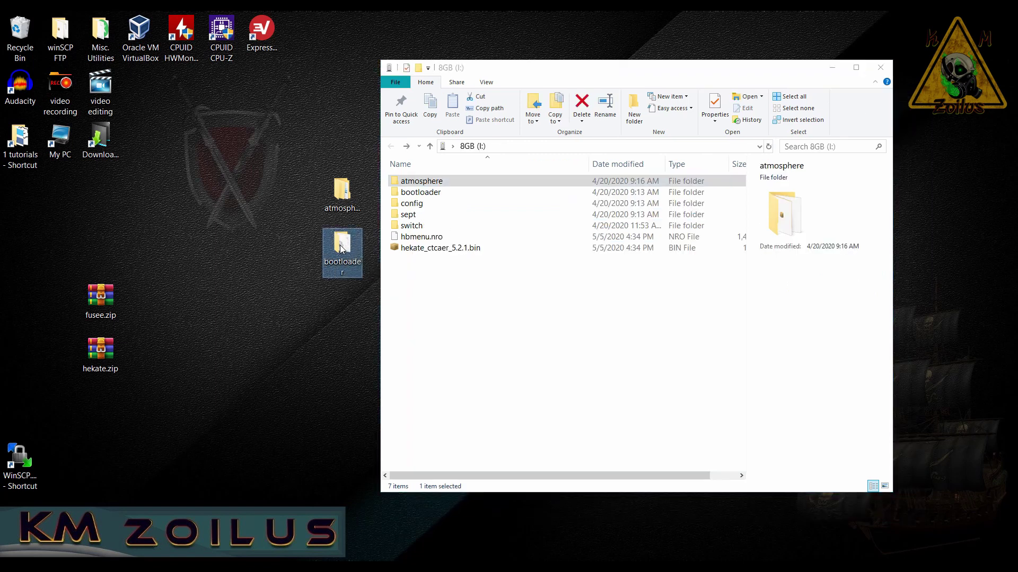
{"action": "left_click_drag", "start_coordinate": [342, 249], "coordinate": [508, 295]}
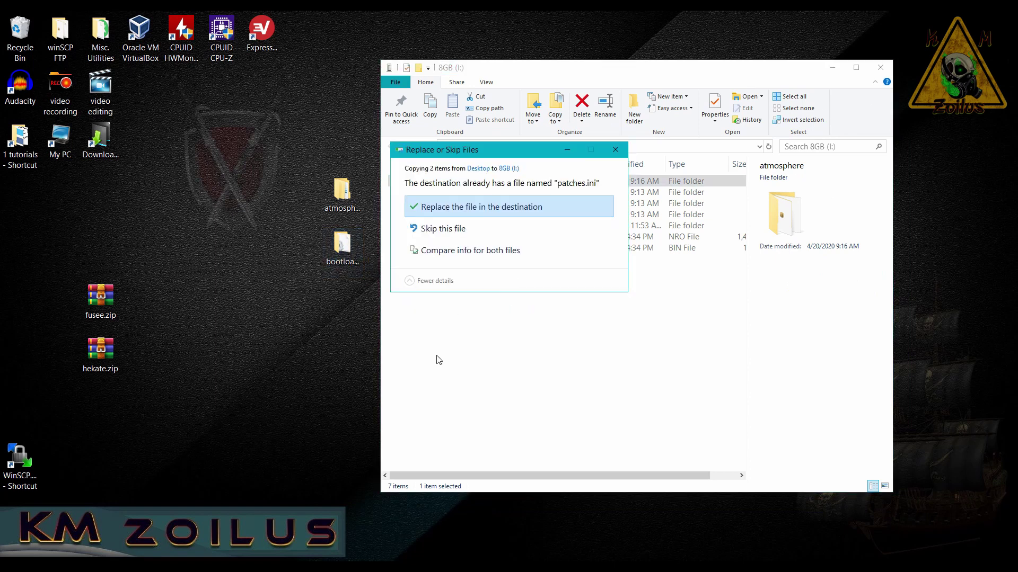
{"action": "left_click", "coordinate": [501, 210]}
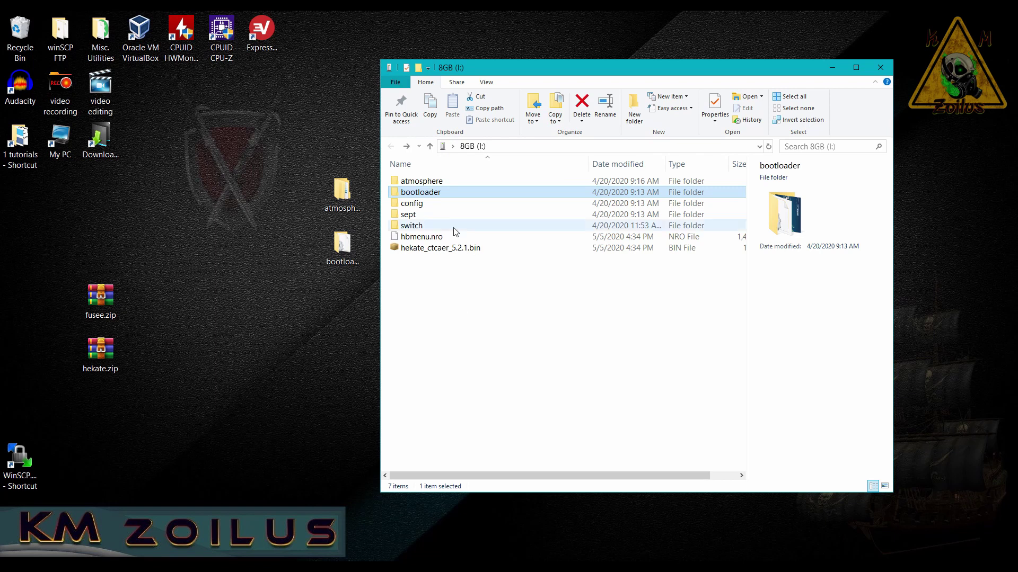
Step: Copy hekate_ipl.ini from the bootloader folder on 8GB (I:) to the desktop and open the copy in Notepad++
{"action": "double_click", "coordinate": [443, 194]}
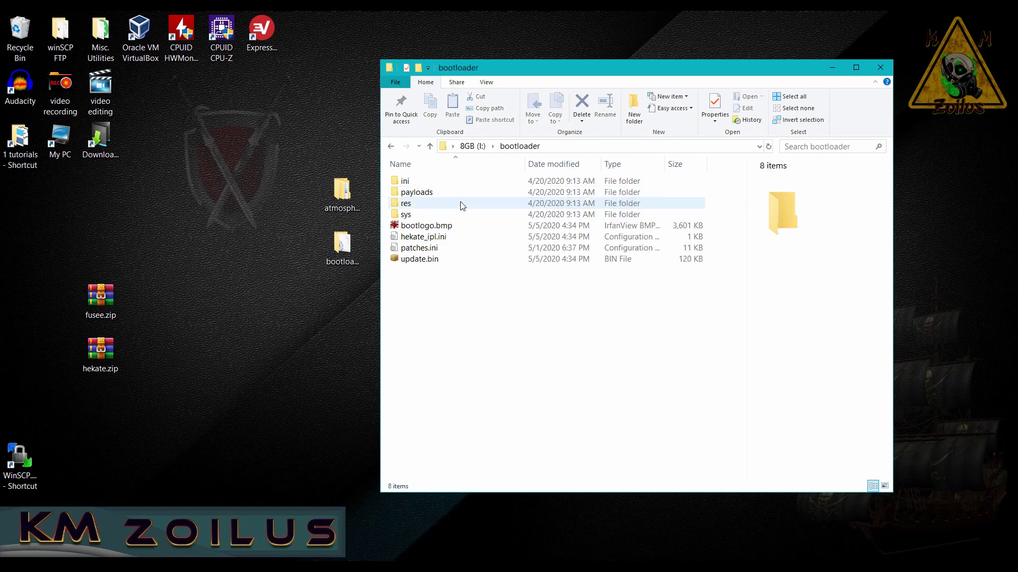
{"action": "left_click", "coordinate": [444, 240]}
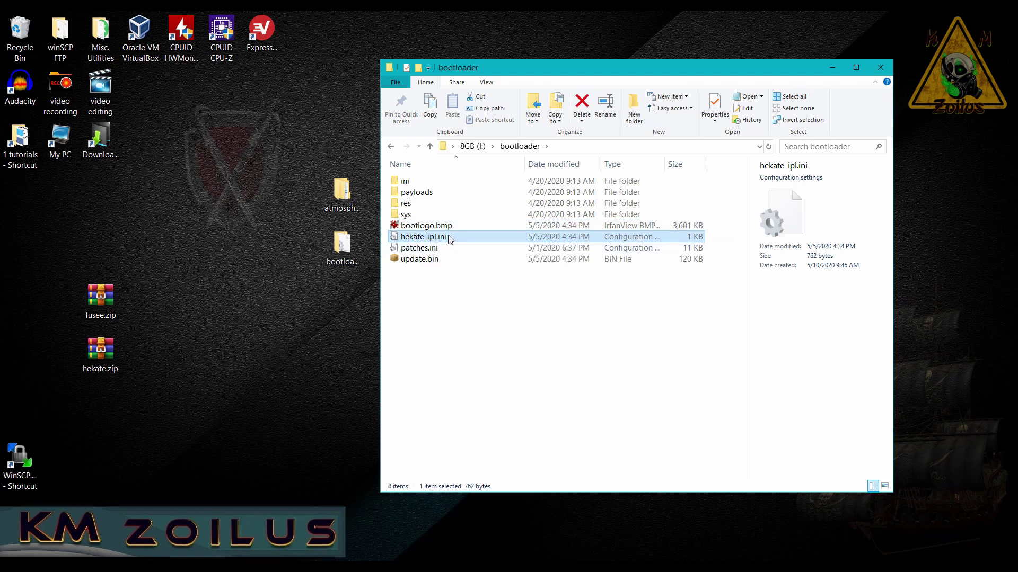
{"action": "left_click_drag", "start_coordinate": [449, 239], "coordinate": [291, 234]}
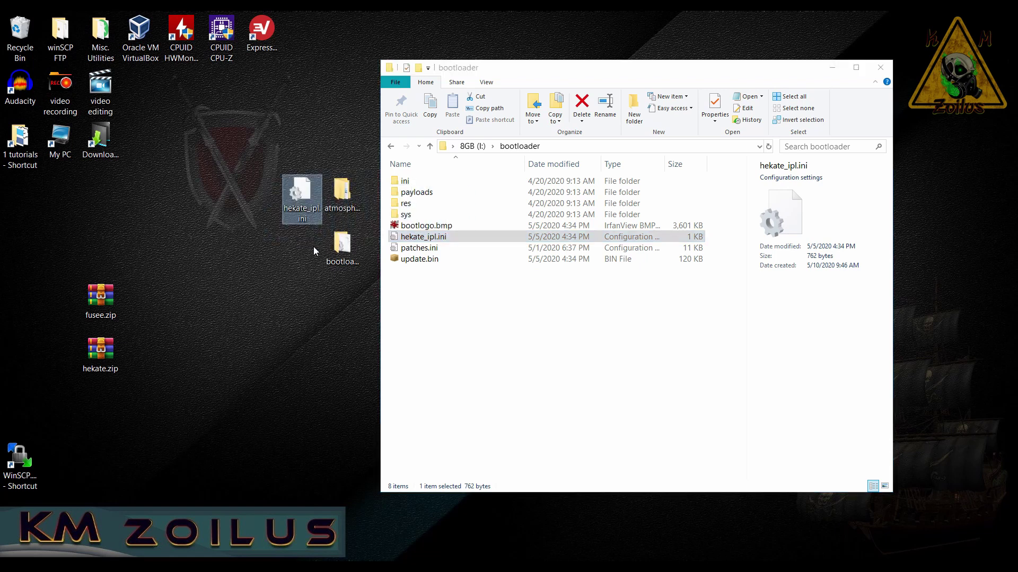
{"action": "right_click", "coordinate": [299, 191]}
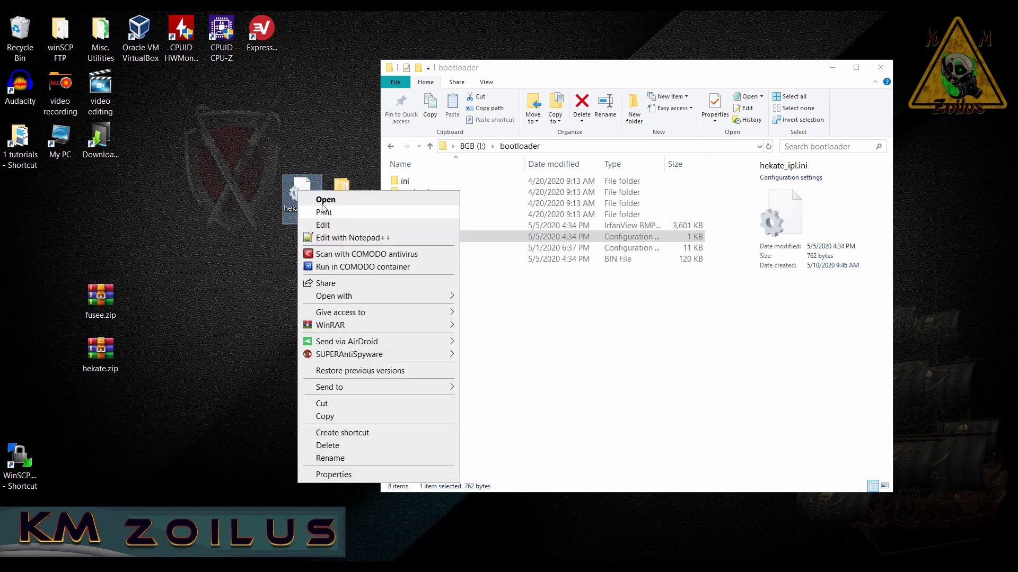
{"action": "left_click", "coordinate": [350, 238]}
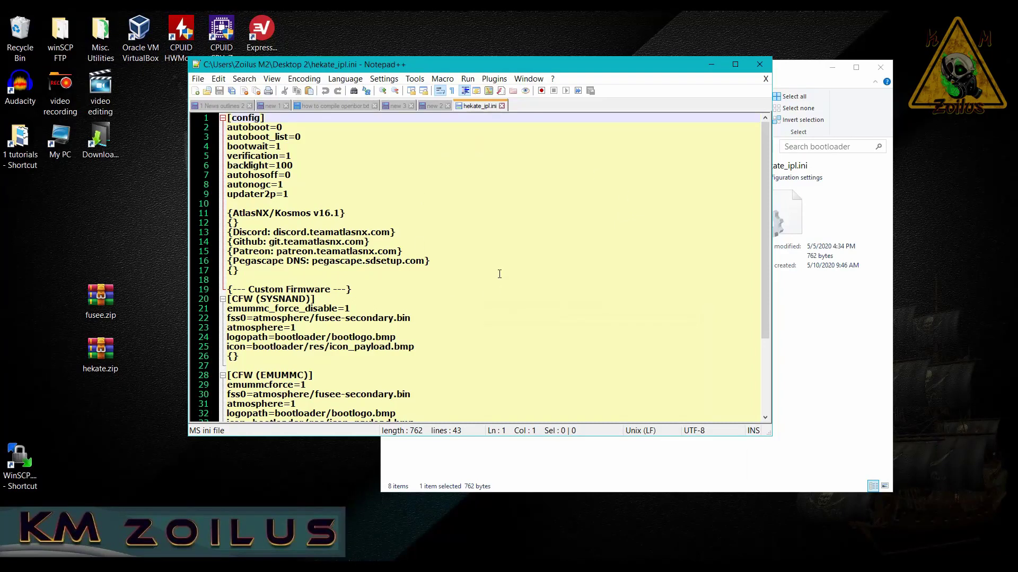
{"action": "left_click_drag", "start_coordinate": [507, 69], "coordinate": [534, 74]}
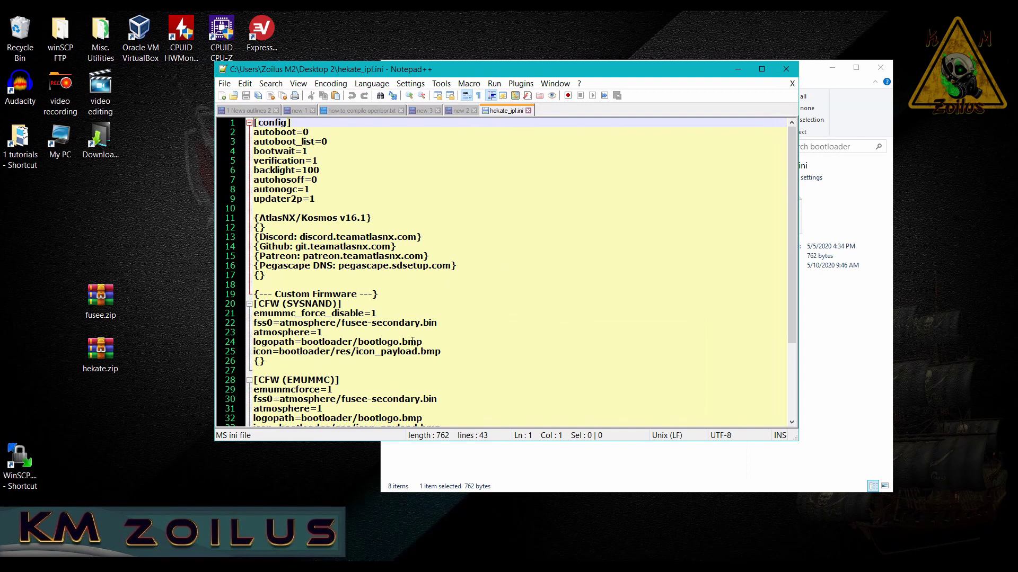
Step: Copy the line kip1patch=nosigchk from the untitled Notepad note and minimize the note
{"action": "mouse_move", "coordinate": [482, 568]}
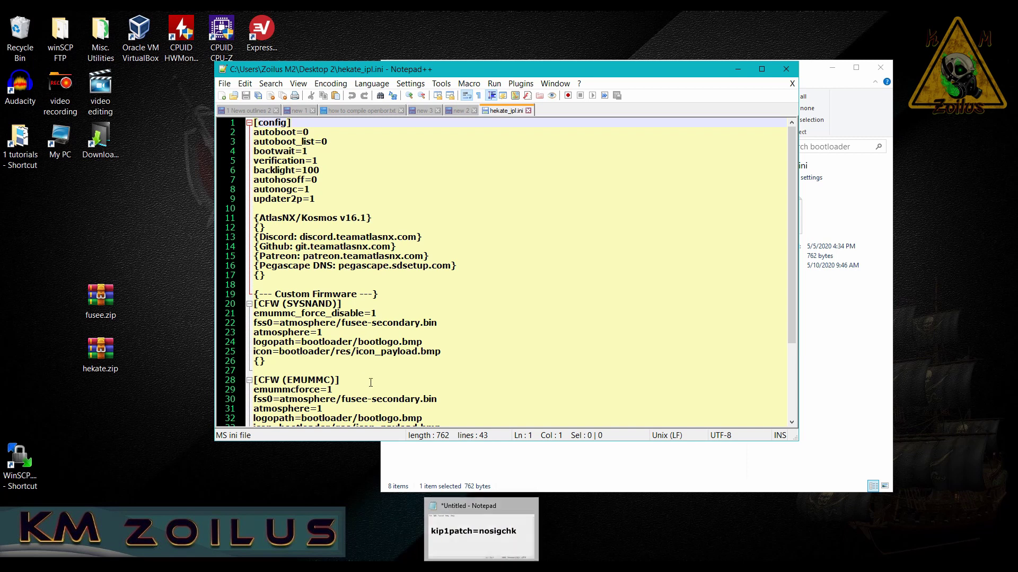
{"action": "left_click", "coordinate": [481, 530]}
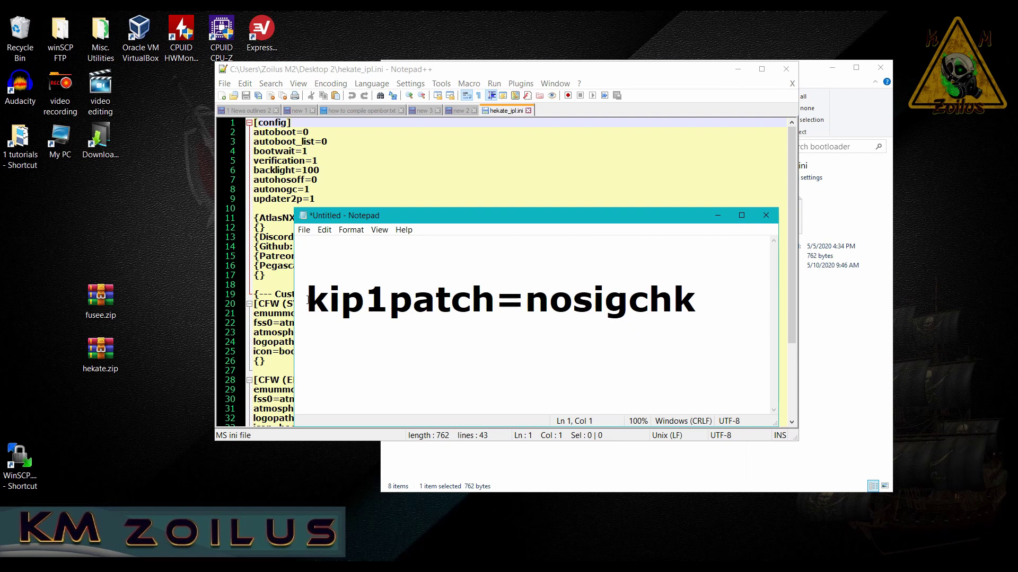
{"action": "left_click_drag", "start_coordinate": [307, 299], "coordinate": [695, 299]}
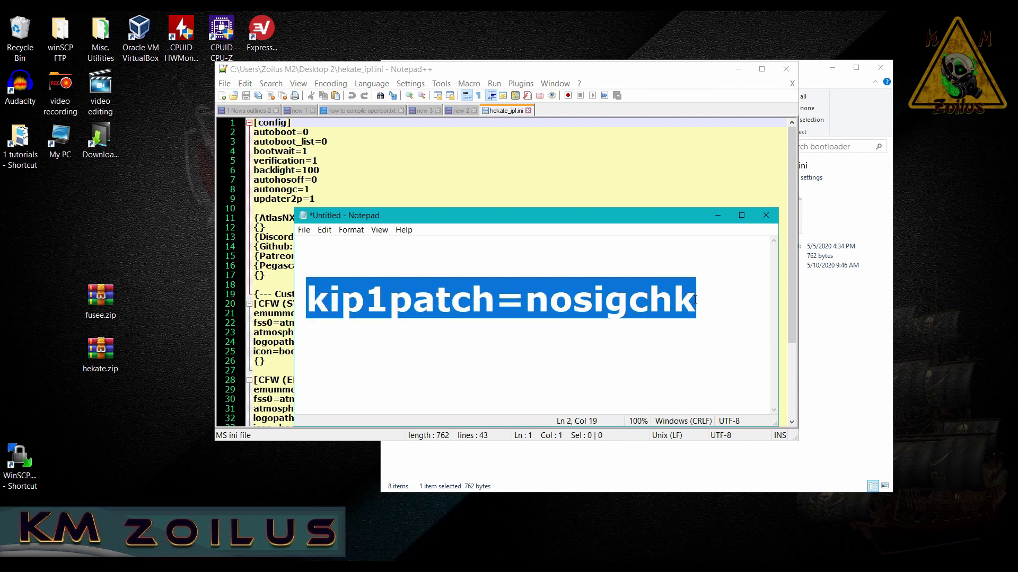
{"action": "right_click", "coordinate": [612, 302]}
{"action": "left_click", "coordinate": [650, 337]}
{"action": "left_click", "coordinate": [717, 215]}
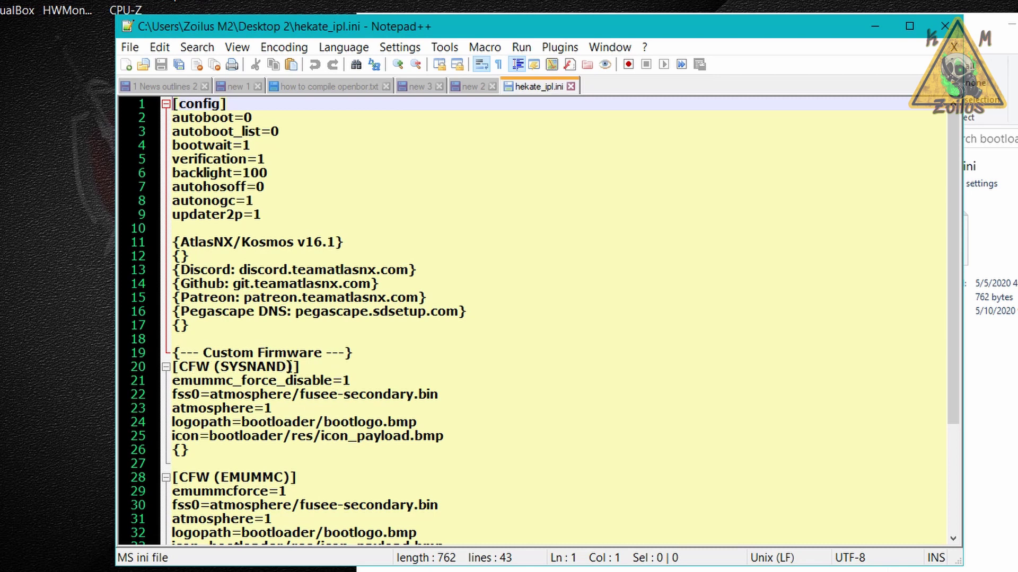
Step: Insert the line kip1patch=nosigchk below the fss0 line in the CFW (SYSNAND) section of hekate_ipl.ini
{"action": "left_click", "coordinate": [436, 394]}
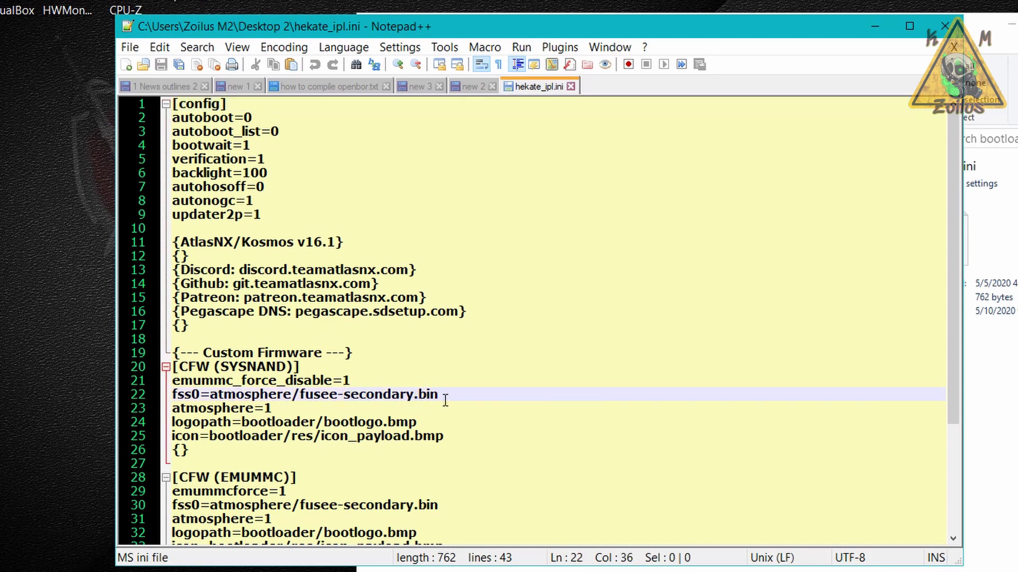
{"action": "key", "text": "Return"}
{"action": "key", "text": "ctrl+v"}
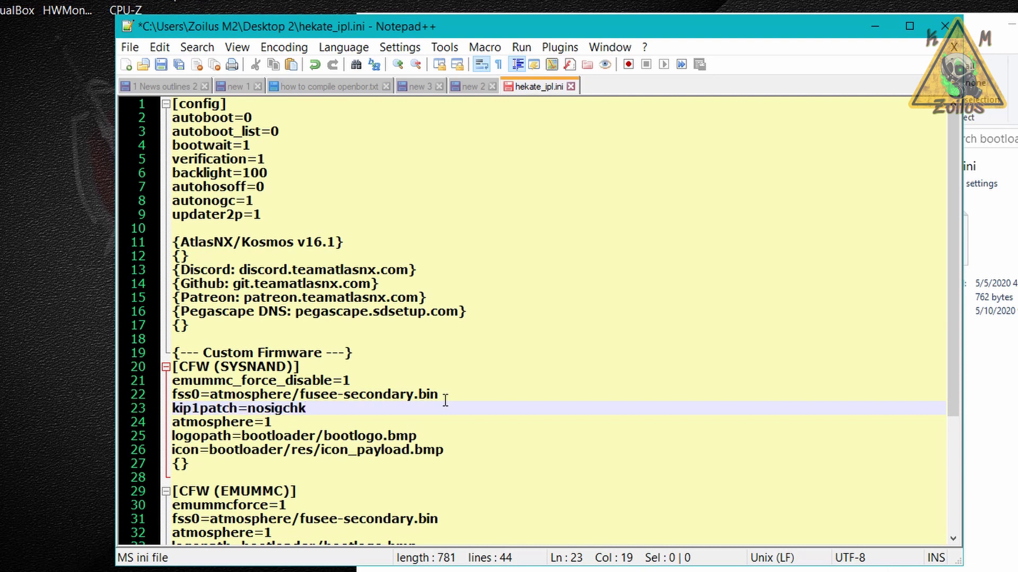
Step: Add kip1patch=nosigchk below the fss0 line in the CFW (EMUMMC) section, then save hekate_ipl.ini and close the editor
{"action": "scroll", "coordinate": [421, 437], "scroll_direction": "down", "scroll_amount": 3}
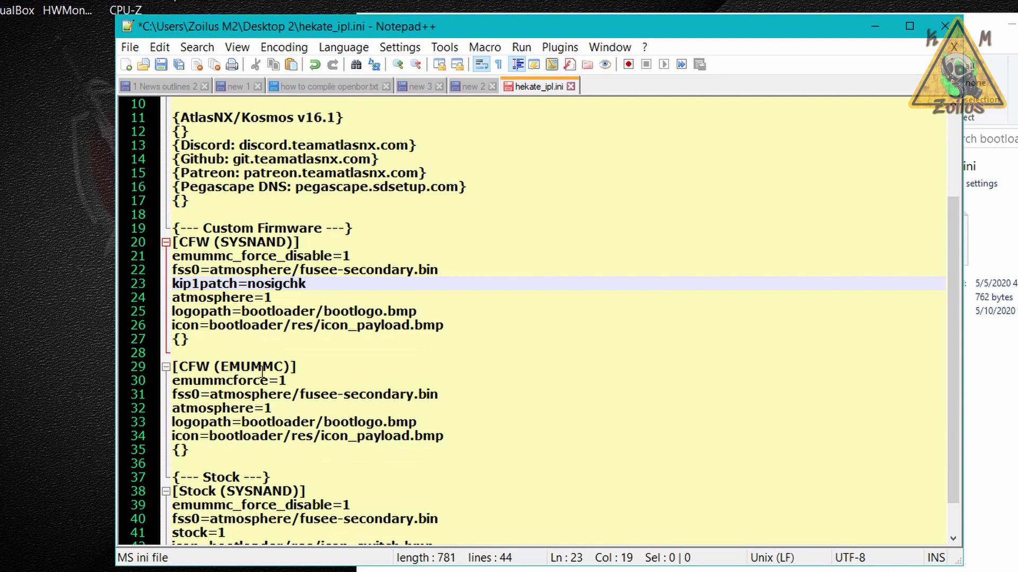
{"action": "left_click", "coordinate": [440, 394]}
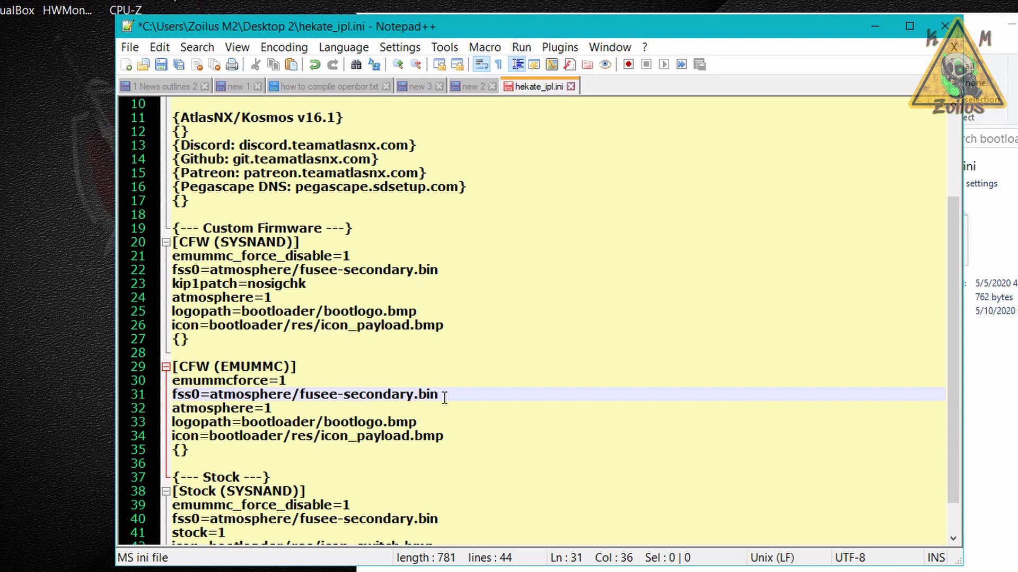
{"action": "key", "text": "Return"}
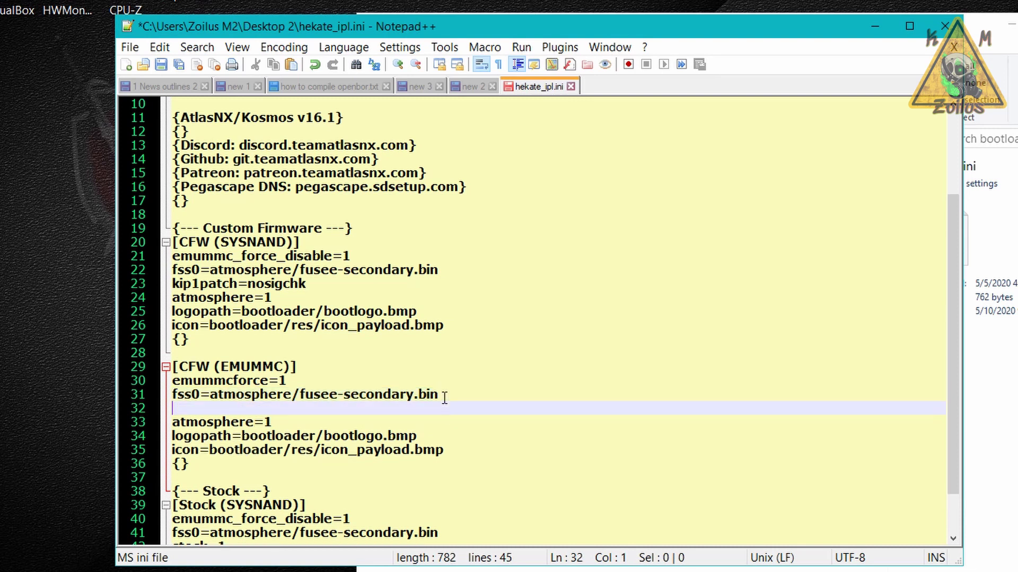
{"action": "key", "text": "ctrl+v"}
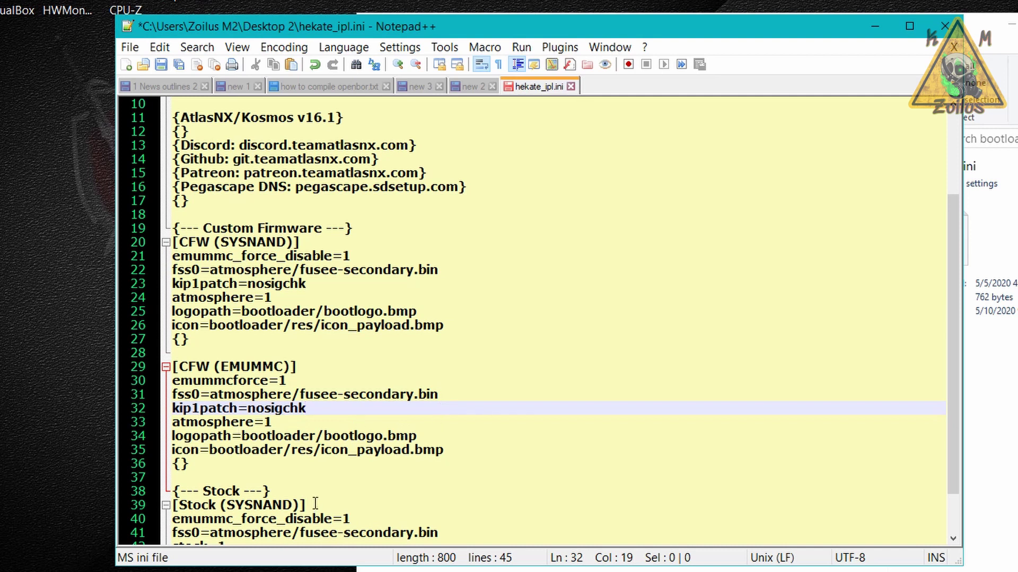
{"action": "left_click", "coordinate": [161, 66]}
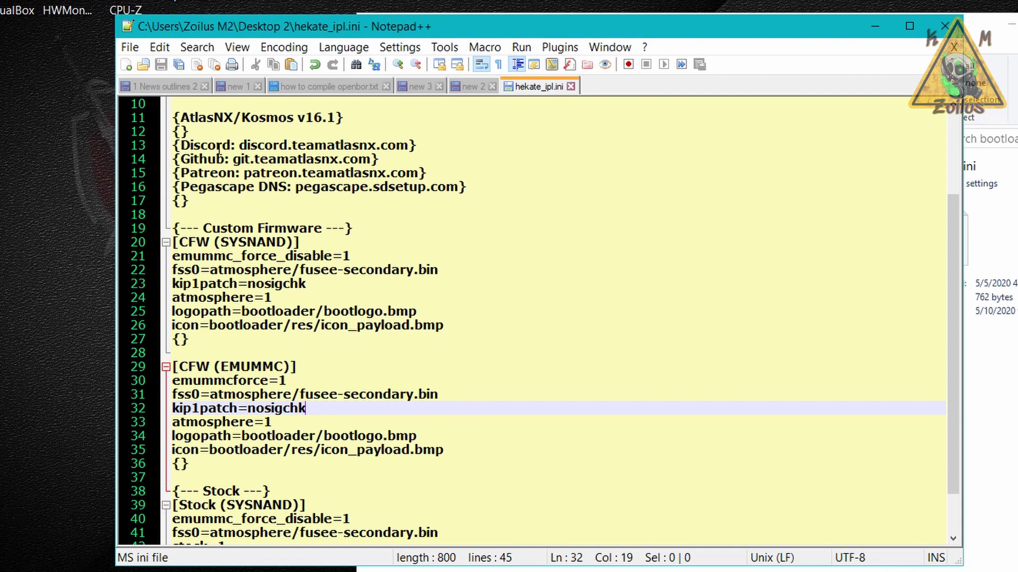
{"action": "left_click", "coordinate": [945, 26]}
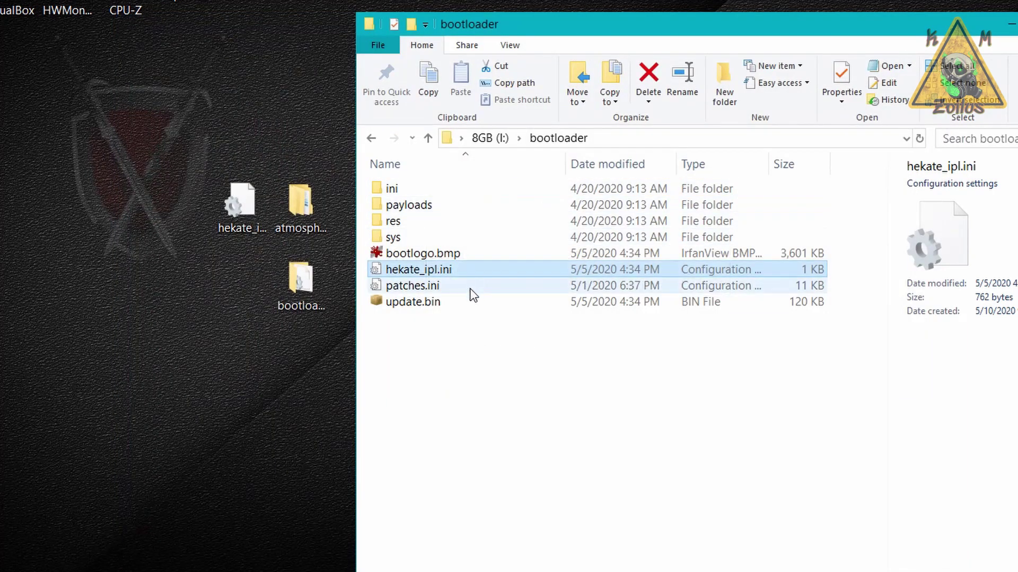
Step: Copy the edited hekate_ipl.ini from the desktop into the bootloader folder on 8GB (I:), replacing the existing file, and leave the folder
{"action": "left_click", "coordinate": [244, 204]}
{"action": "left_click_drag", "start_coordinate": [240, 199], "coordinate": [471, 392]}
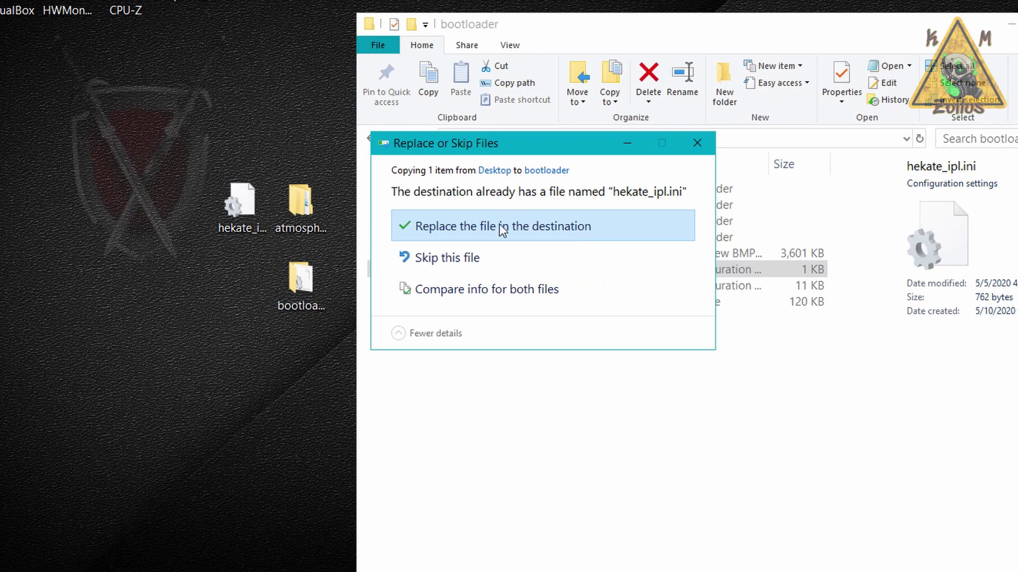
{"action": "left_click", "coordinate": [502, 228]}
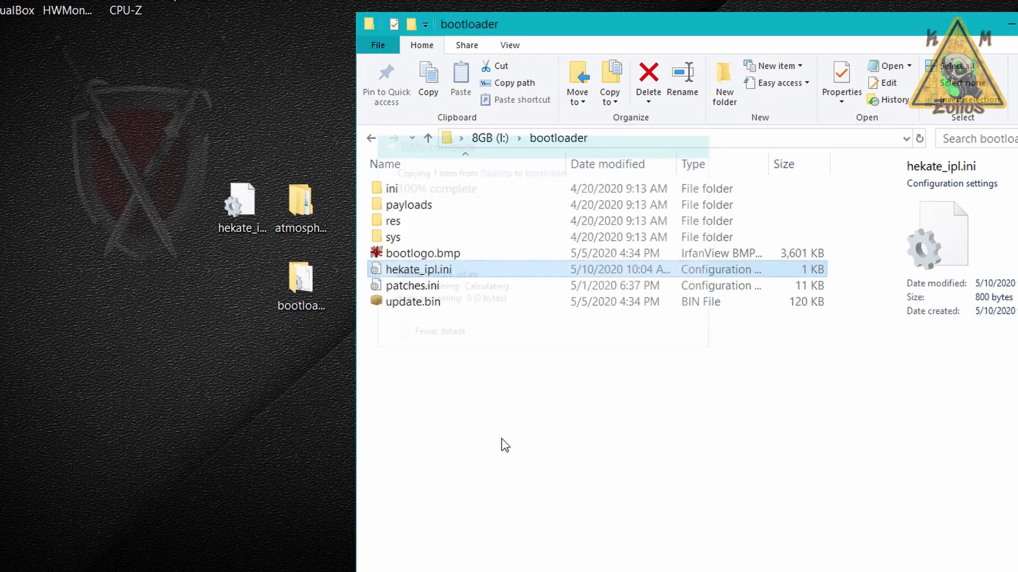
{"action": "key", "text": "BackSpace"}
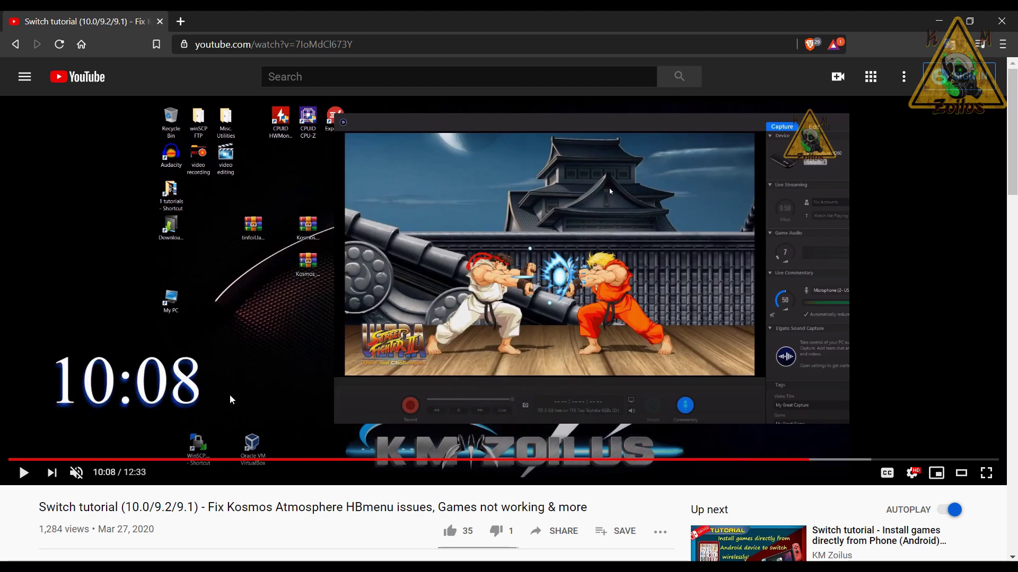
Step: Resume playback of the paused YouTube Switch tutorial about fixing Kosmos Atmosphere HBmenu issues in the browser
{"action": "left_click", "coordinate": [24, 473]}
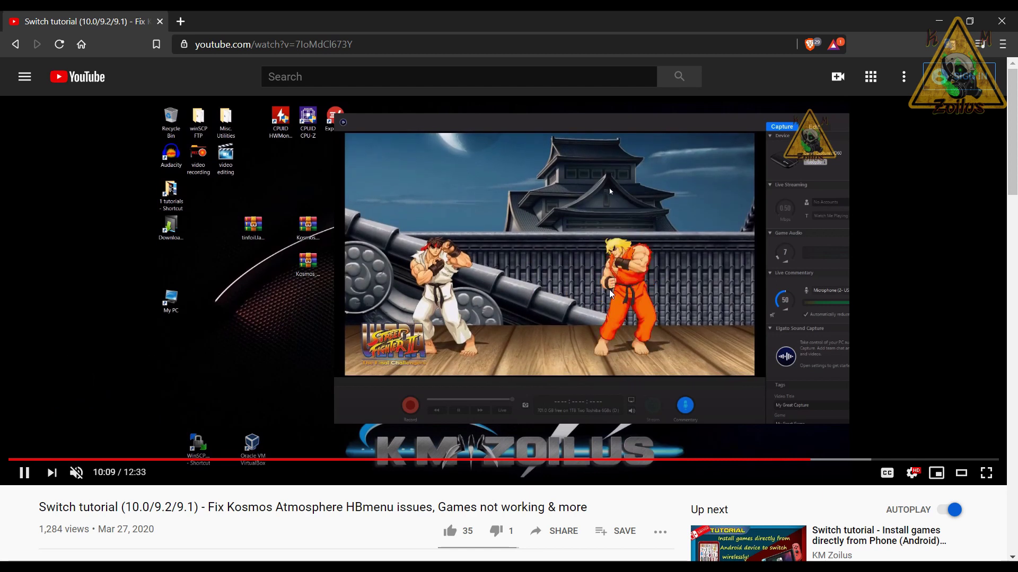